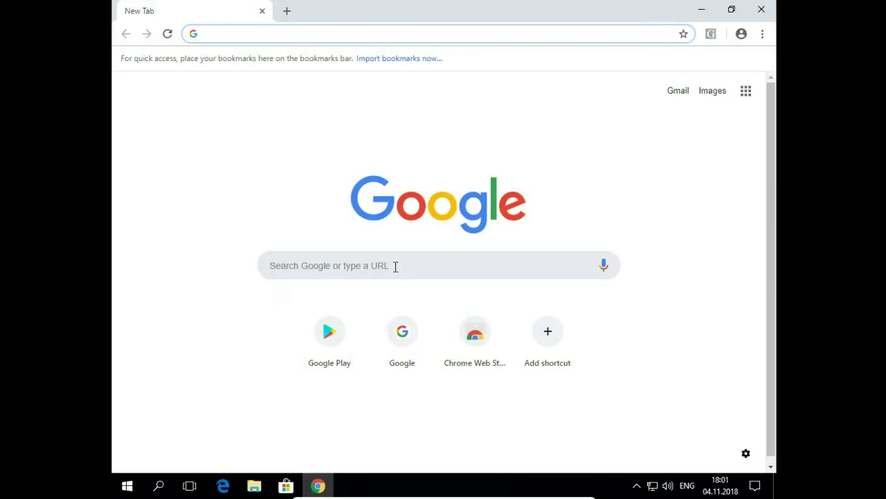
Step: Open Chrome Settings from the main menu and scroll down to the Appearance section
click(762, 34)
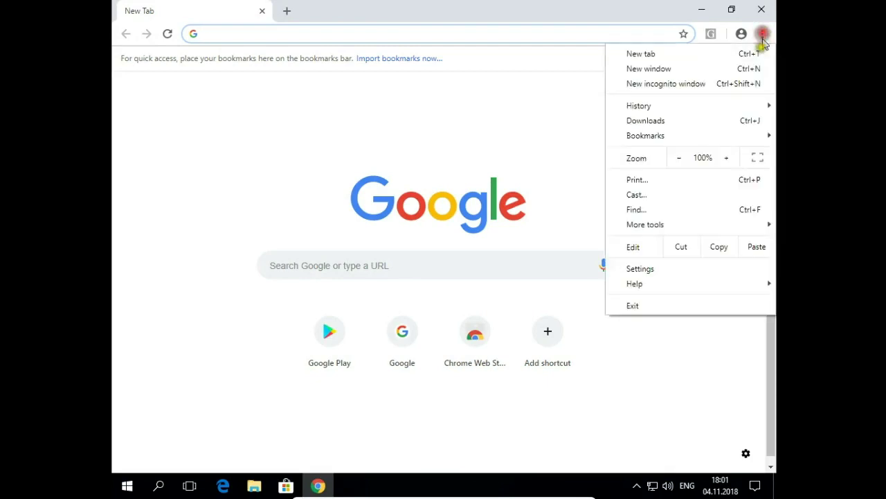
click(685, 272)
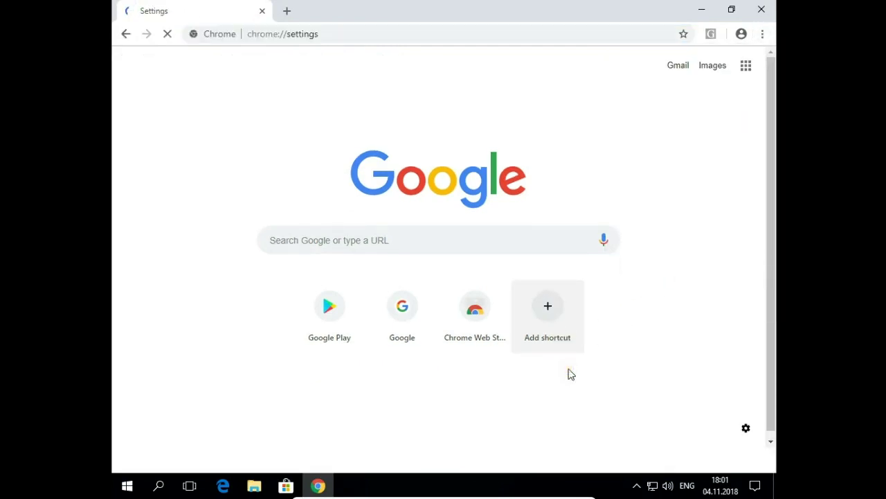
scroll(659, 388, down, 2)
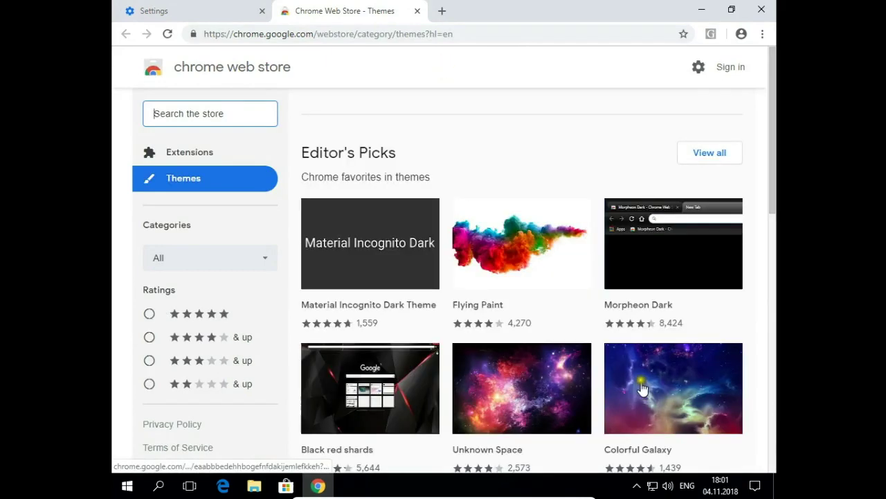
click(202, 186)
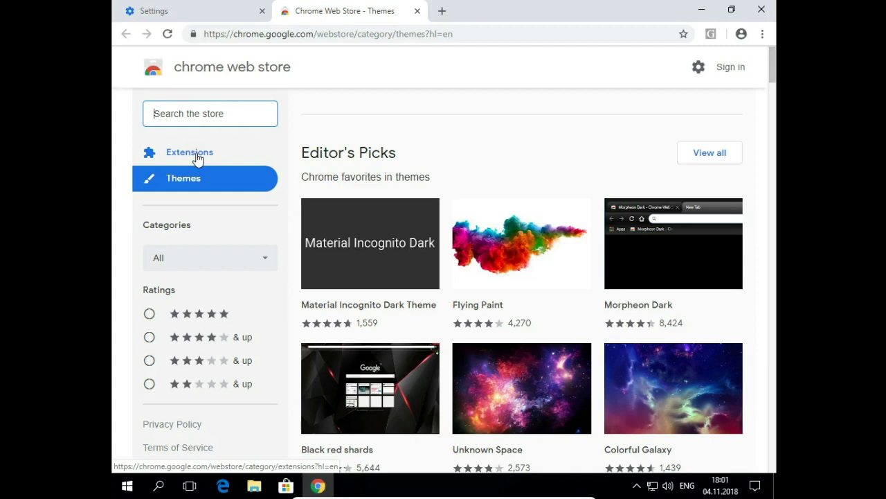
click(211, 182)
click(503, 240)
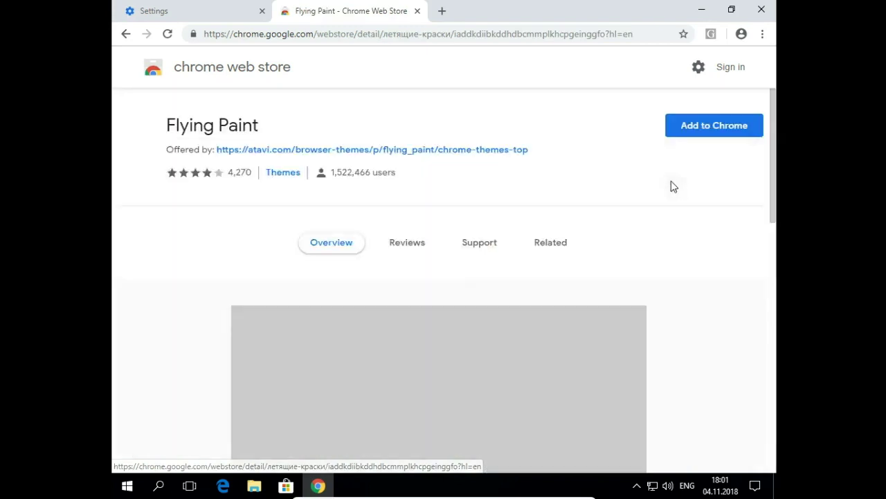
Step: Install the Flying Paint theme and preview its paint-splash background in a new tab
click(706, 133)
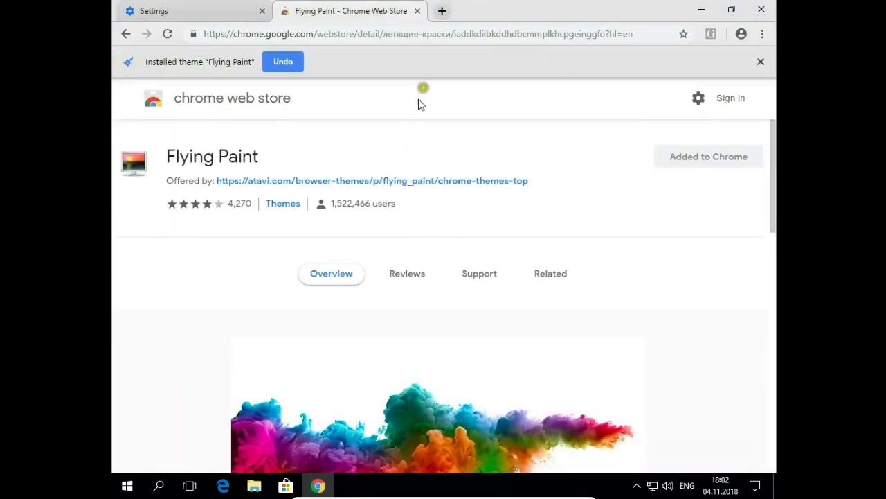
click(440, 12)
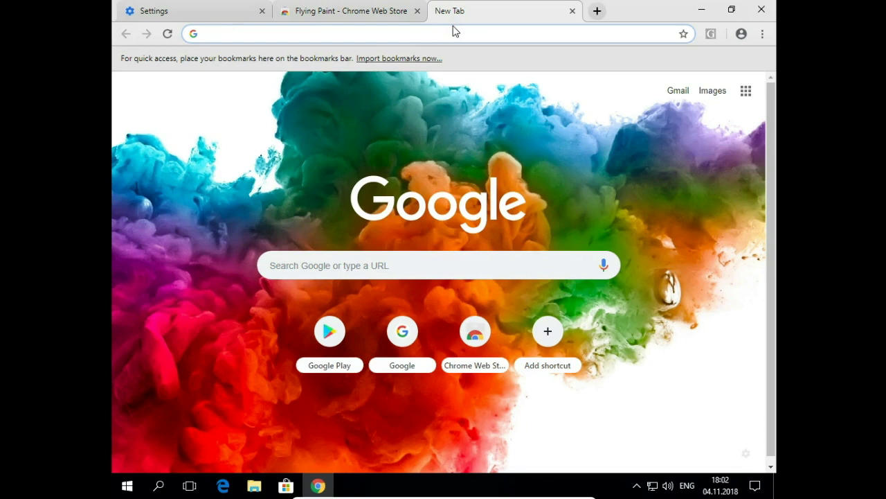
click(762, 33)
Step: Reset Chrome's theme to default in Settings and reopen the Chrome Web Store themes page
click(651, 268)
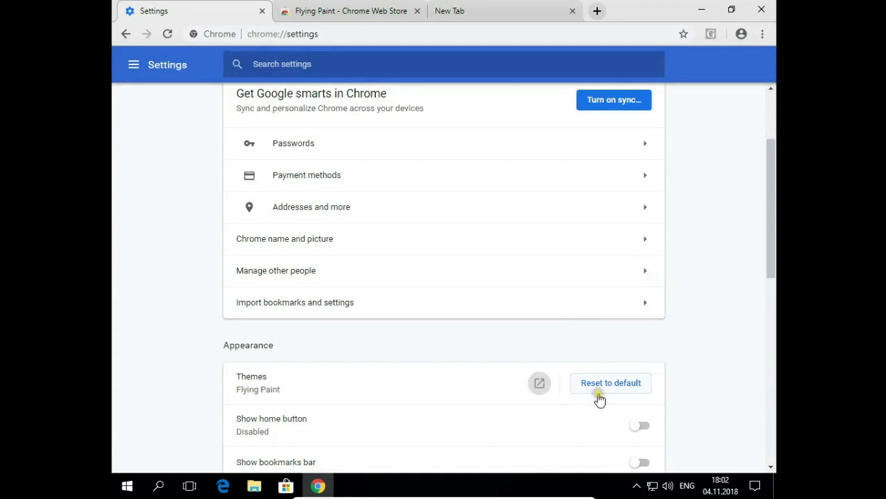
click(610, 392)
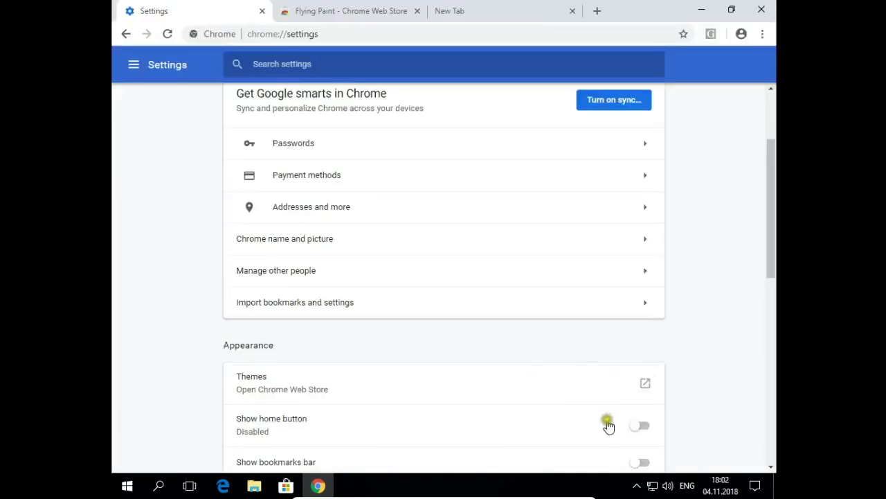
click(608, 426)
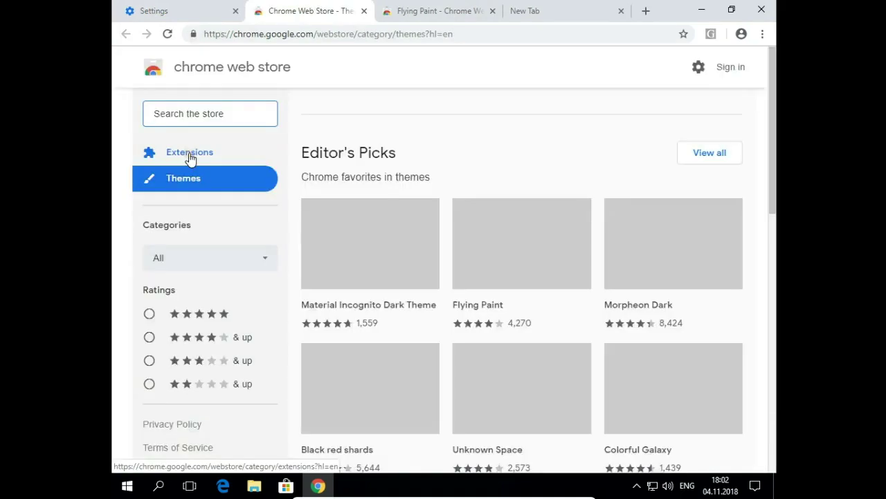
Step: Search the store's extensions for 'background image' and add the Background Image for Google extension
click(190, 159)
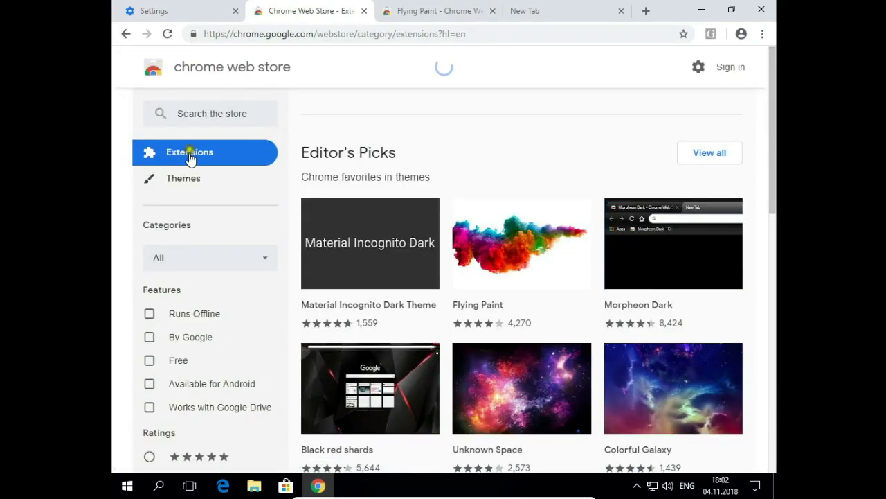
click(210, 113)
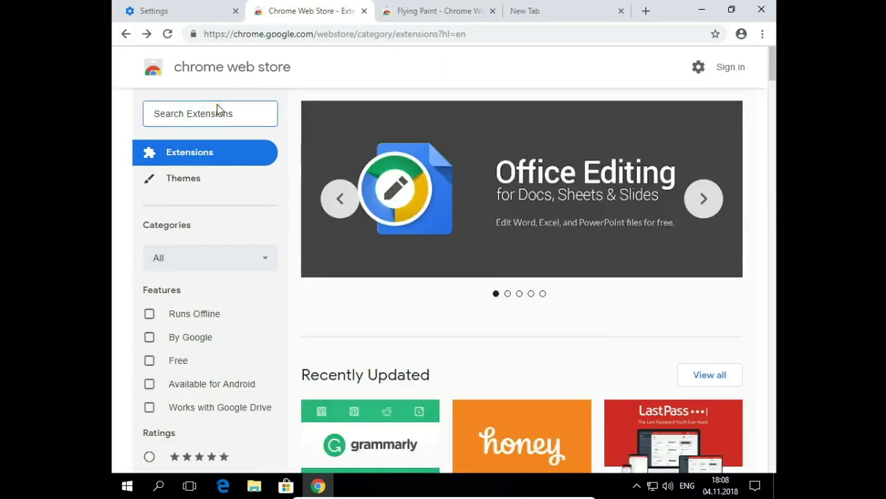
text(back)
key(Down)
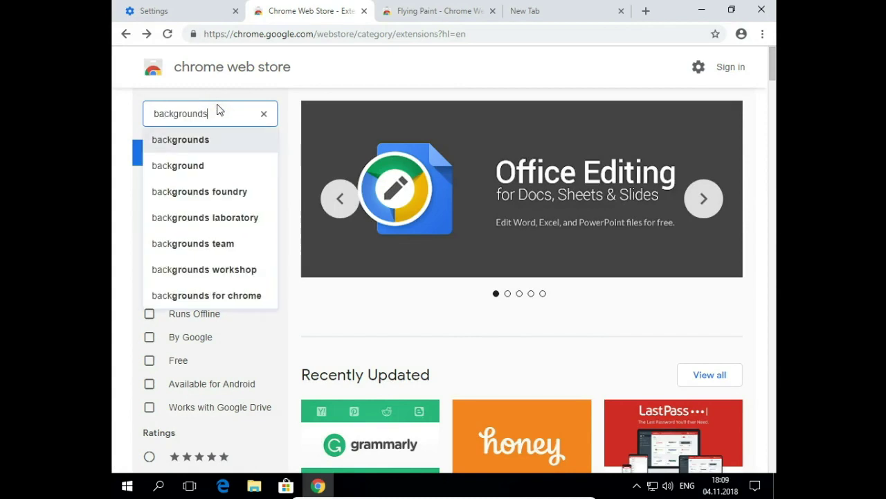
key(Down)
text(image)
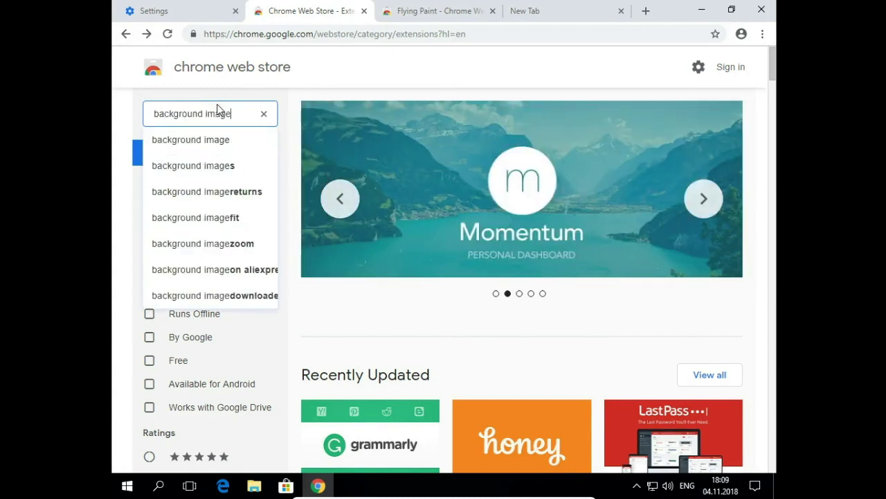
key(Return)
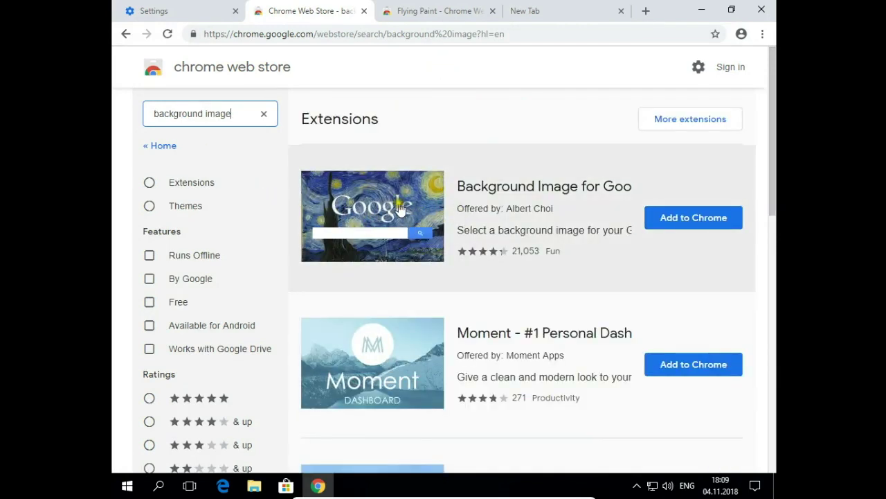
click(672, 218)
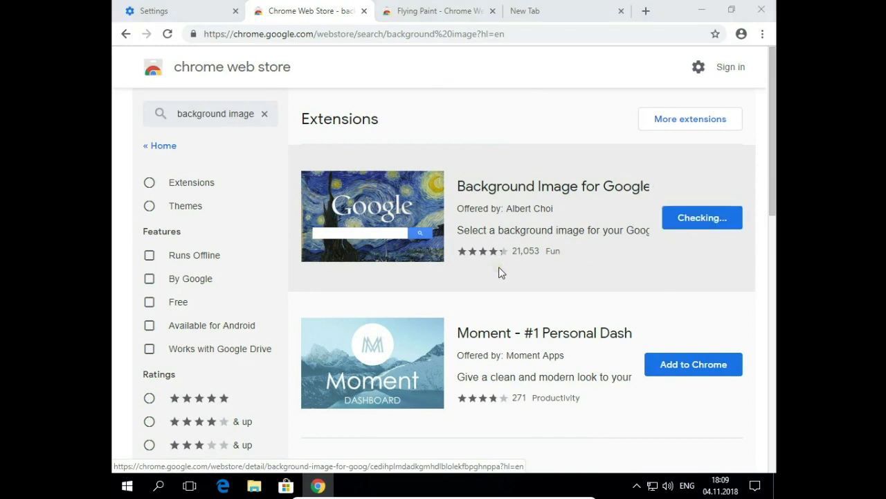
click(474, 178)
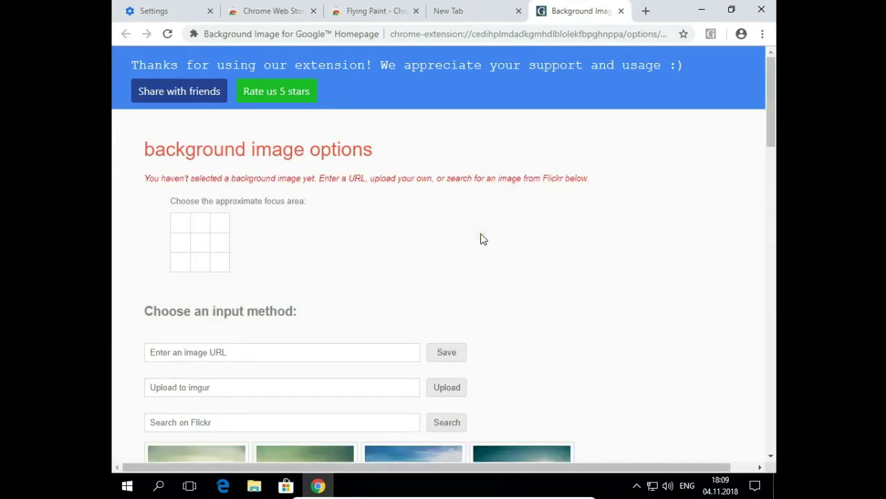
Step: Upload the local ocean.jpg picture as the extension's background image
click(327, 393)
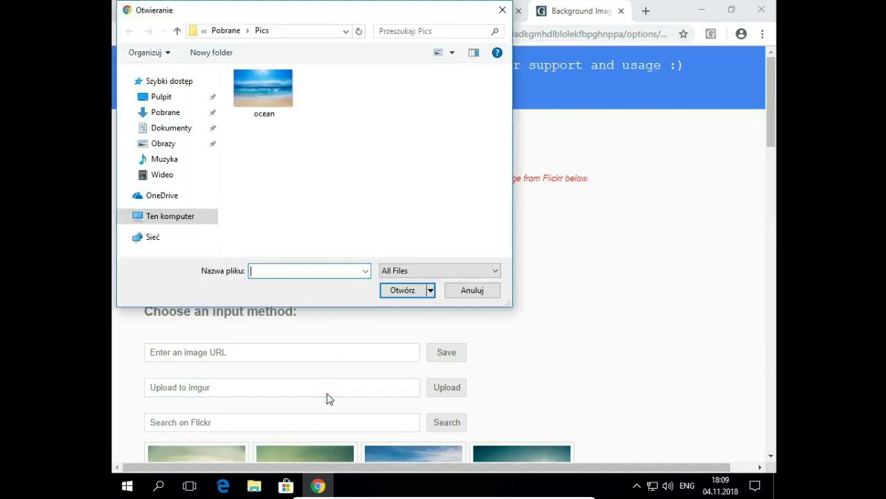
click(278, 105)
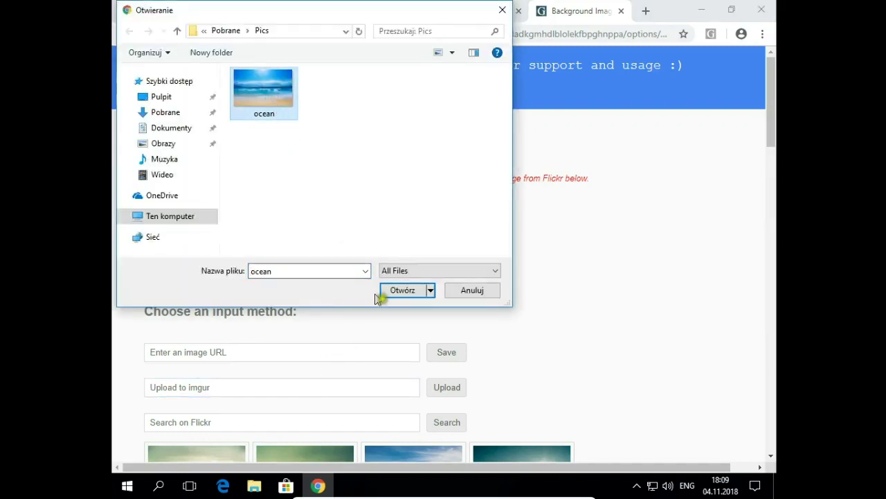
click(409, 291)
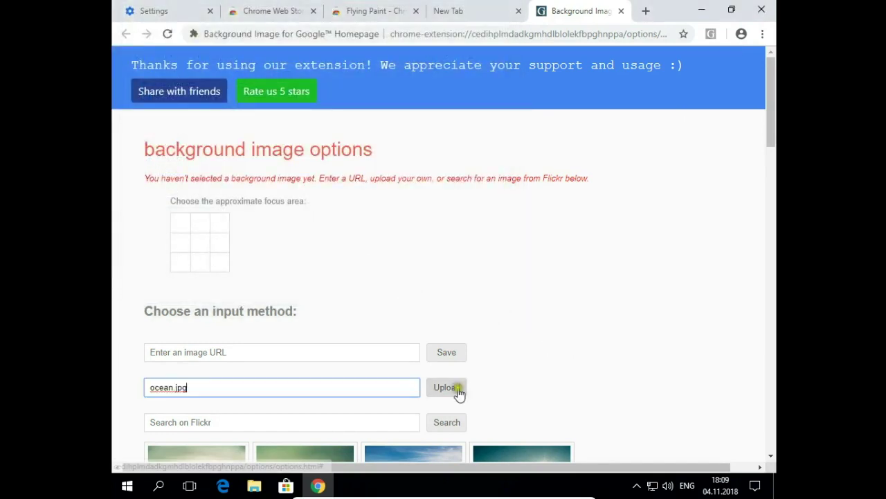
click(457, 390)
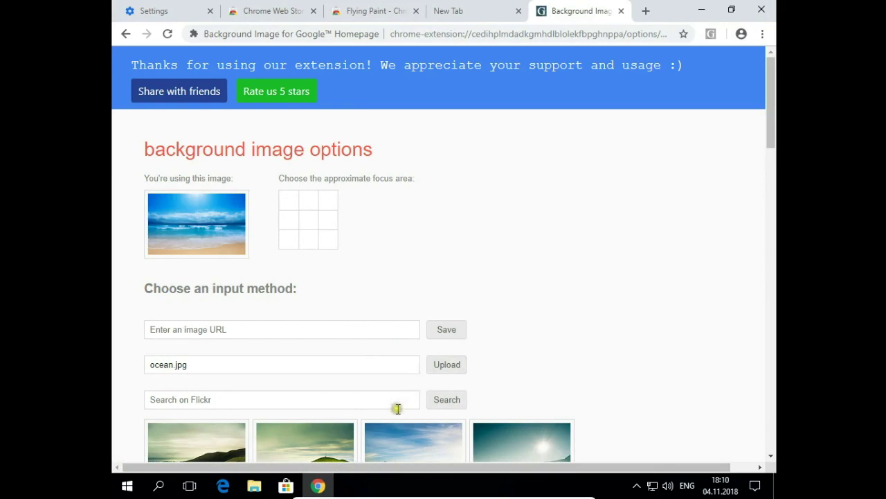
Step: Browse the Flickr thumbnail grid on the options page, then open a new blank tab
scroll(582, 388, down, 3)
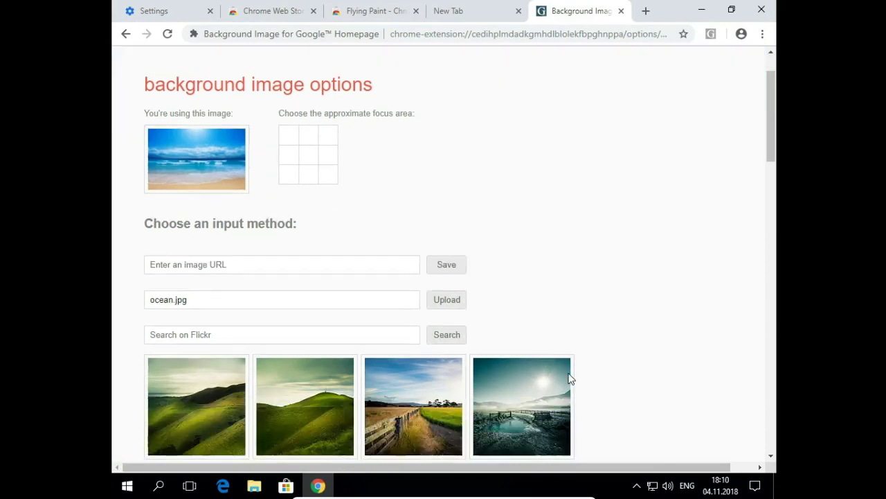
scroll(597, 395, up, 3)
scroll(597, 395, down, 6)
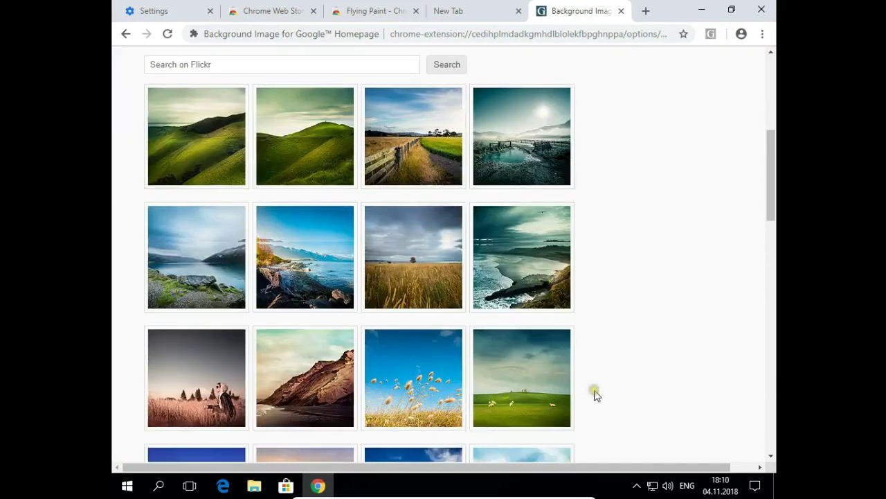
scroll(597, 396, down, 5)
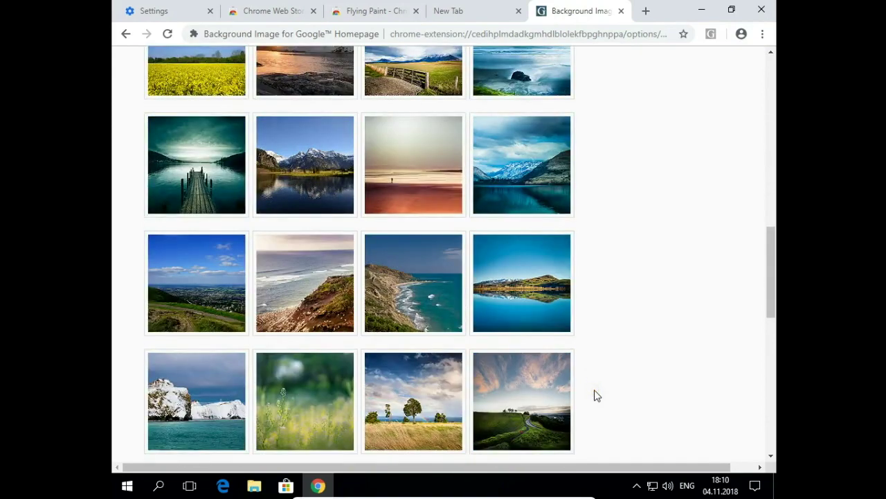
click(597, 400)
click(597, 398)
scroll(597, 398, down, 3)
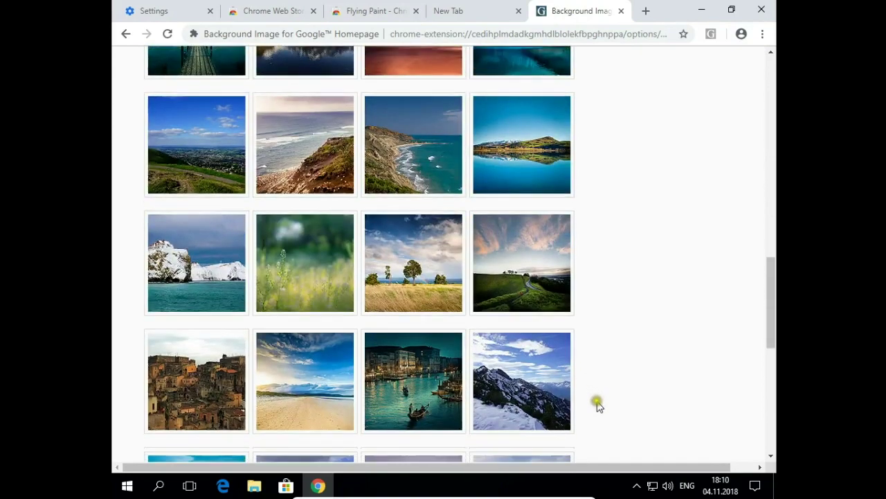
scroll(597, 397, up, 5)
scroll(594, 381, up, 10)
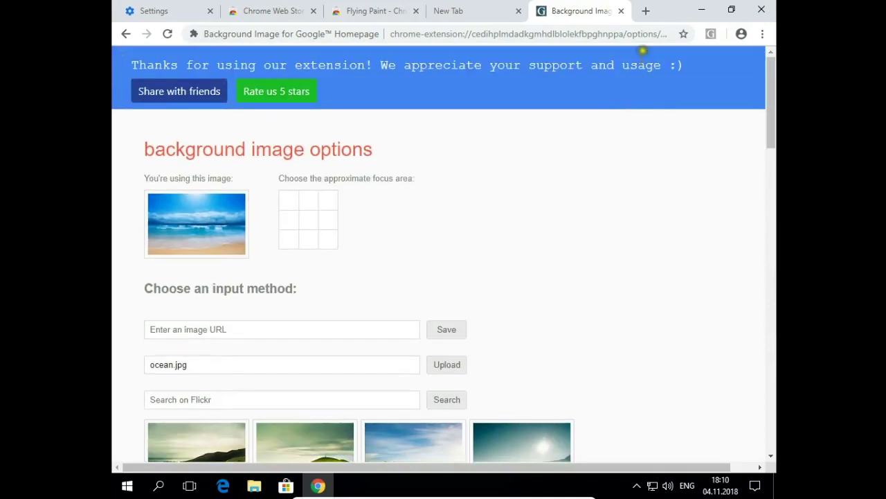
click(646, 11)
Step: Load google.com in the new tab to confirm the ocean beach background appears
click(616, 34)
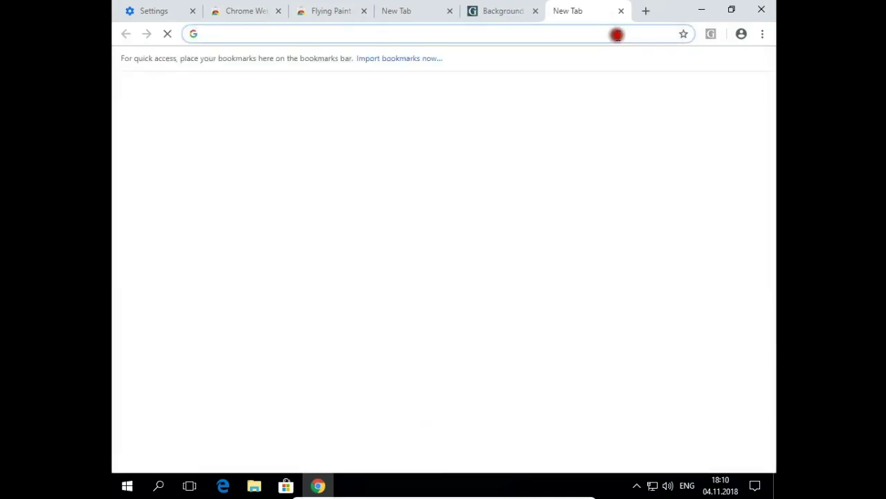
text(googl)
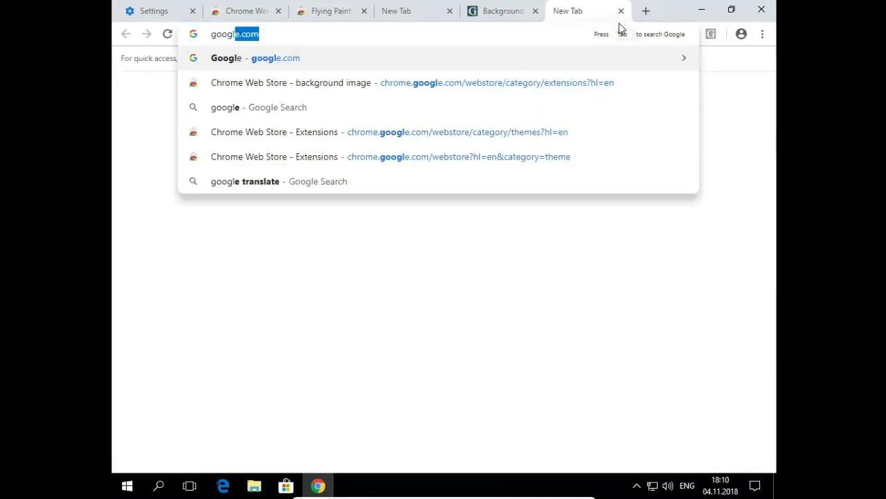
text(e.com)
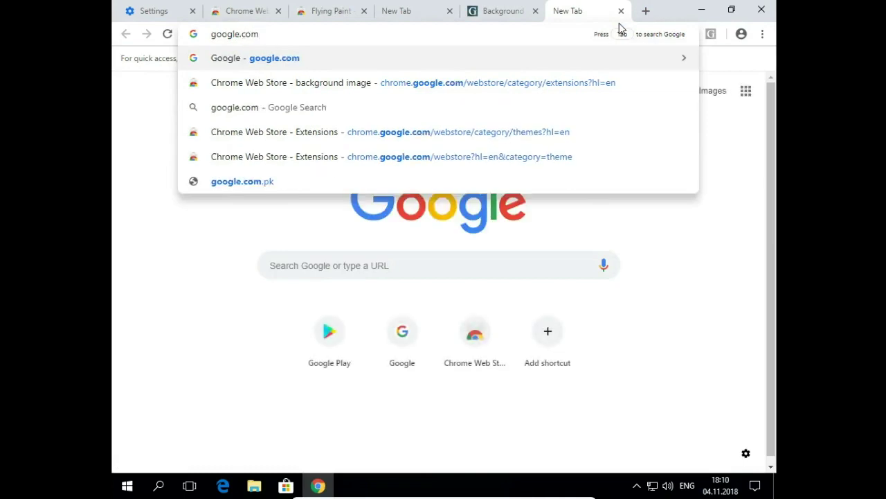
key(Return)
click(585, 55)
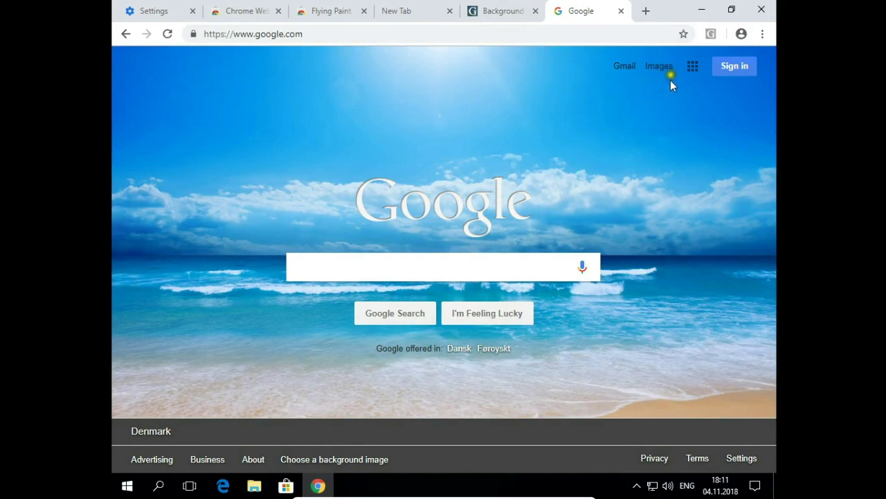
click(710, 34)
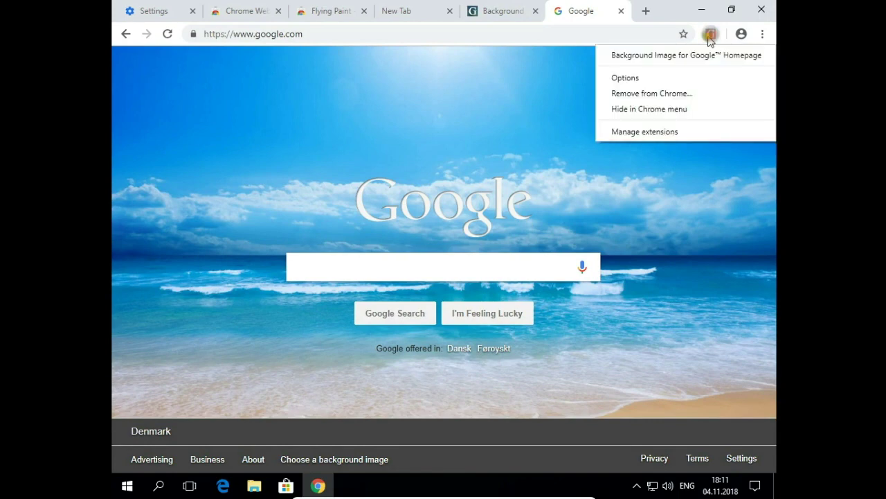
Step: Choose the Flickr mountain lake photo in the extension options, then return to the Google tab
click(658, 77)
scroll(478, 315, down, 4)
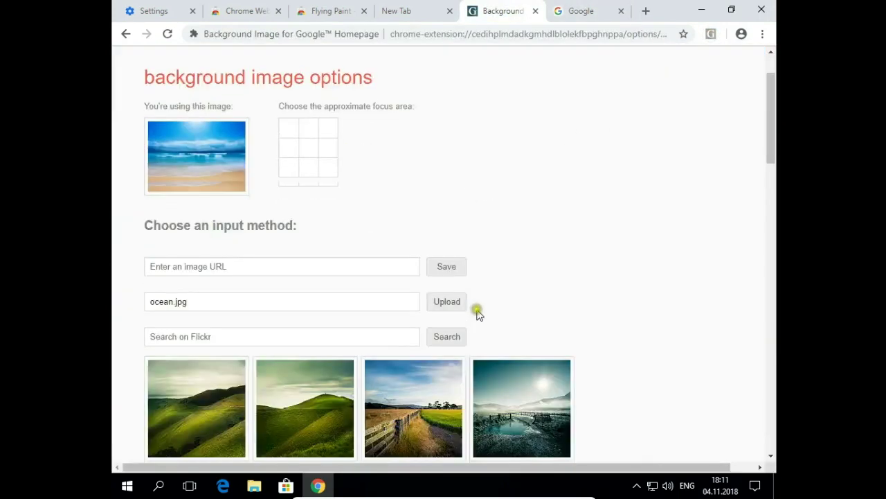
scroll(477, 318, down, 1)
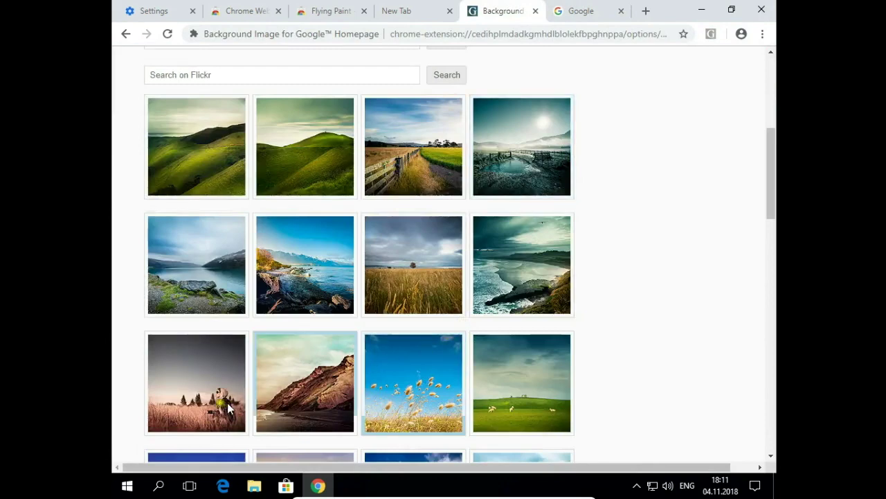
click(207, 360)
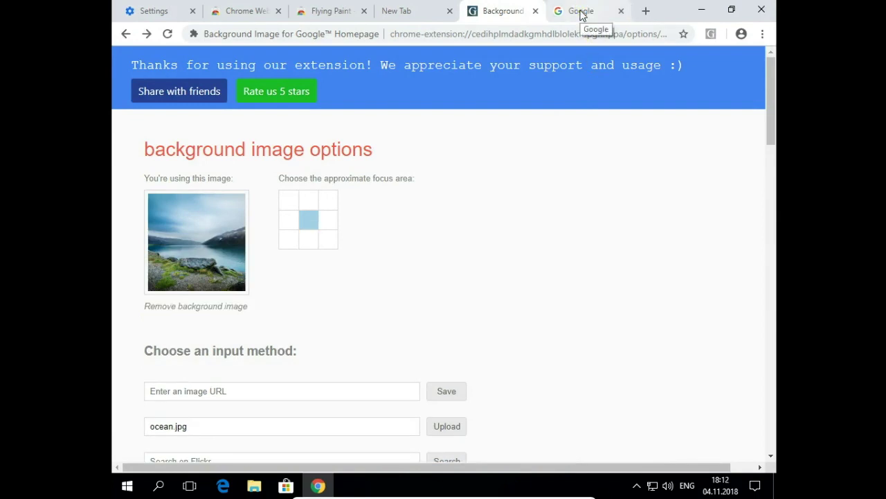
click(581, 15)
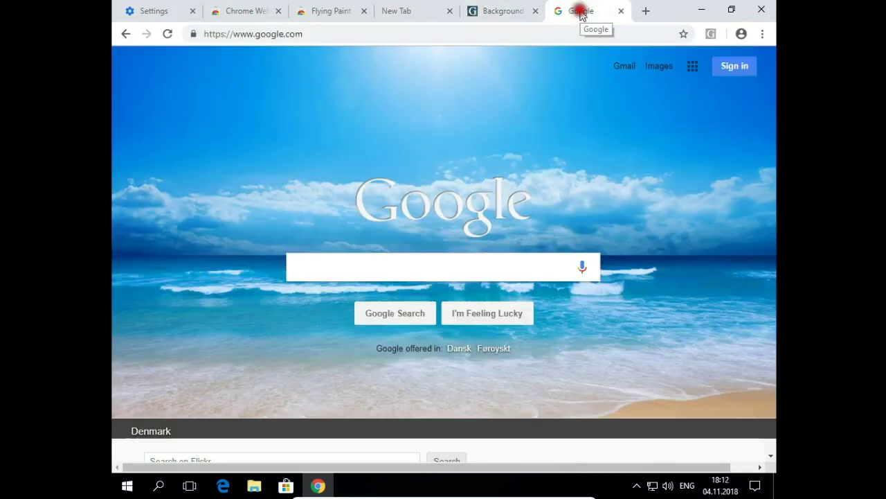
Step: Reload the Google homepage to apply the mountain lake background
click(165, 34)
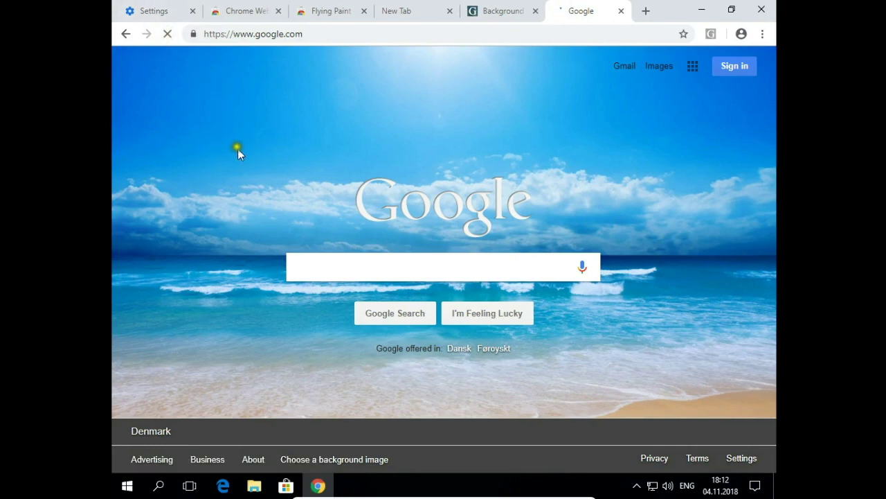